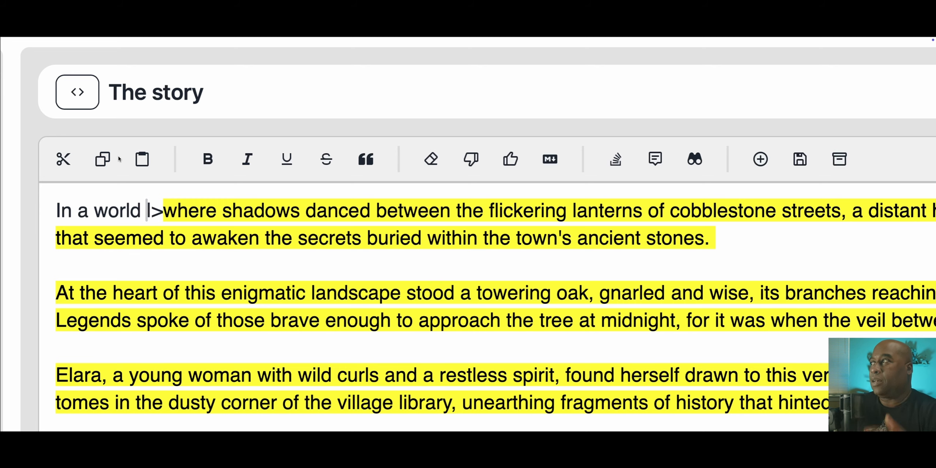
Step: Reject the highlighted AI continuation after "In a world" so the marked text is removed from The story
scroll(119, 159, right, 2)
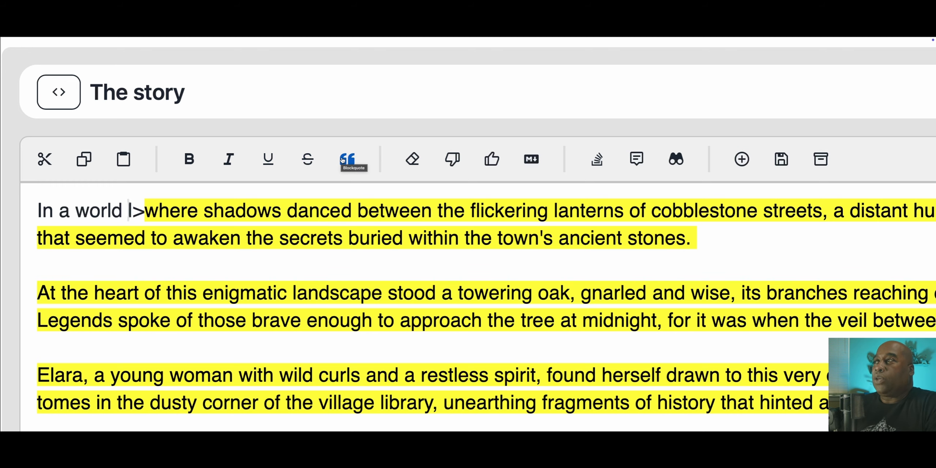
scroll(351, 158, left, 3)
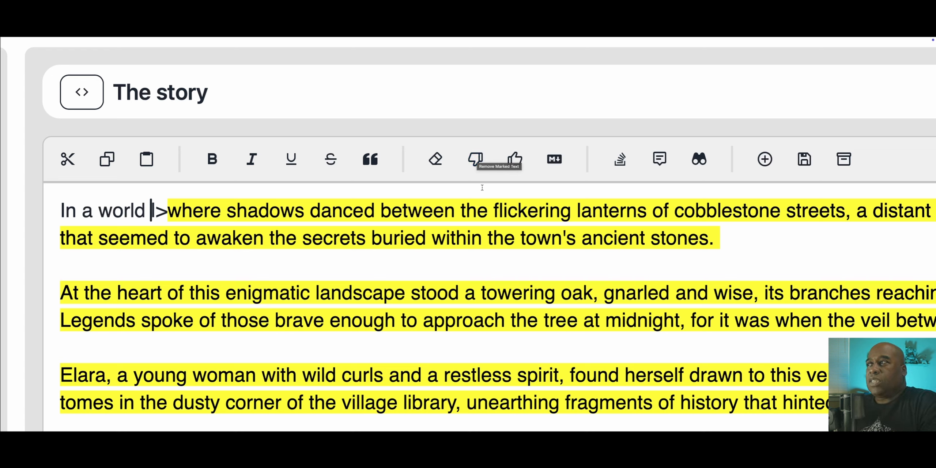
click(475, 160)
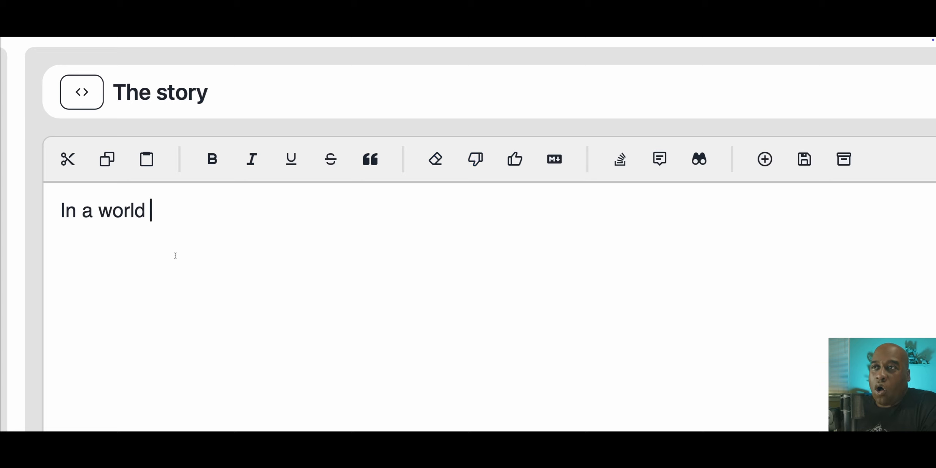
scroll(175, 255, right, 3)
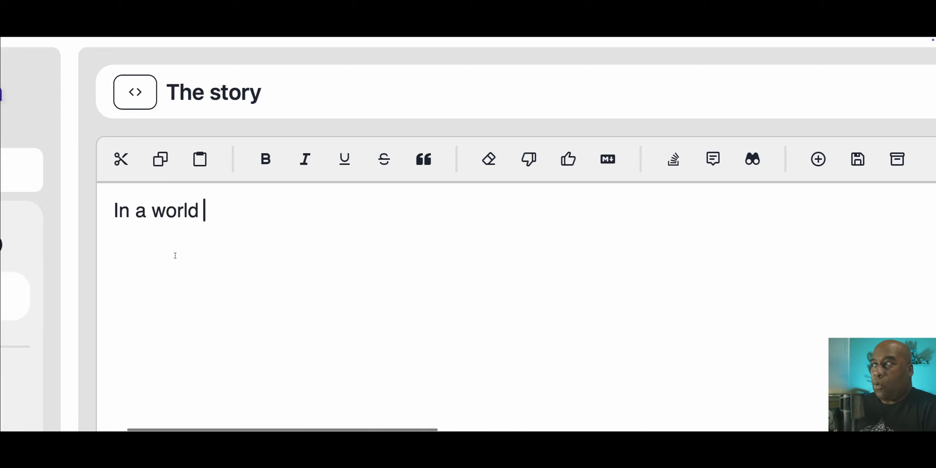
scroll(175, 255, left, 3)
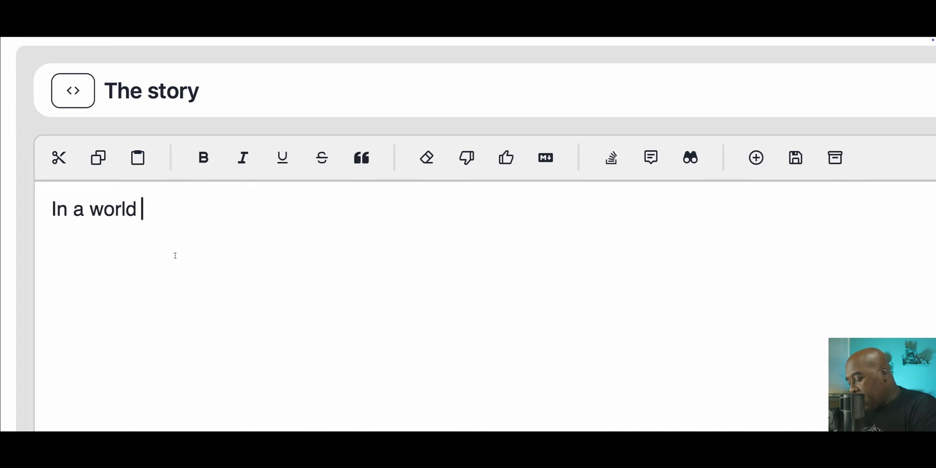
Step: Generate a new AI continuation after "In a world", read through it and accept the highlighted text
text(|>)
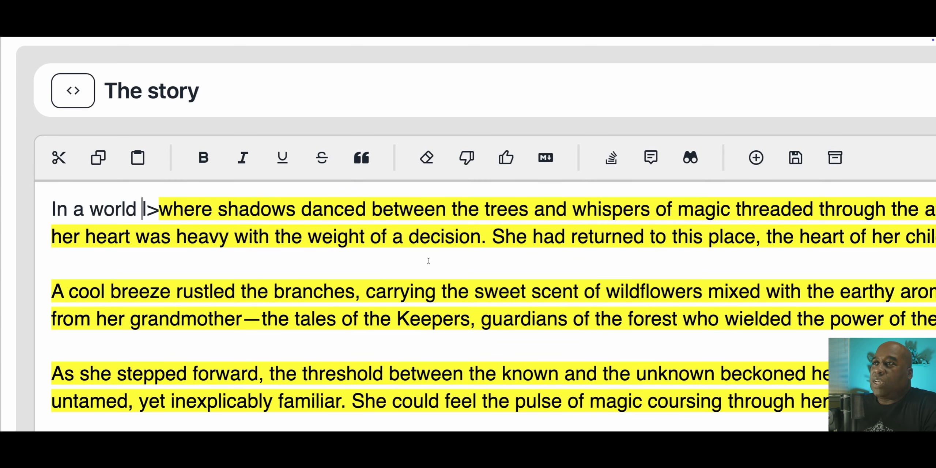
scroll(428, 260, right, 10)
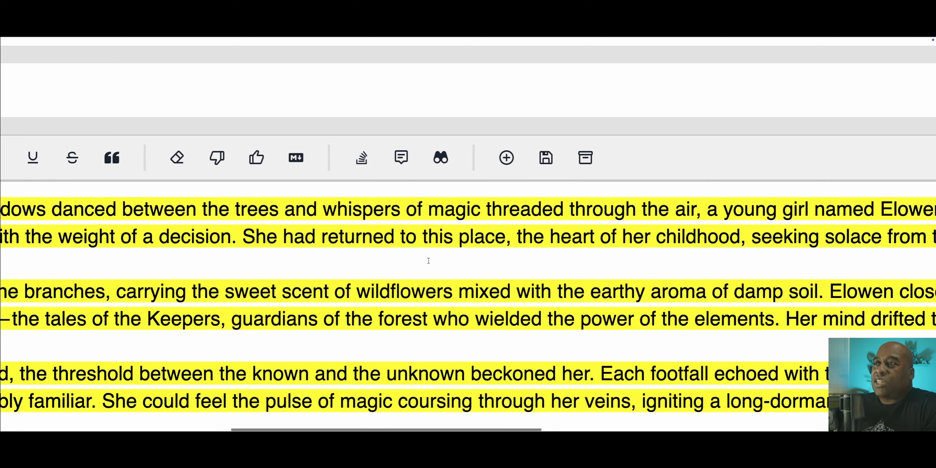
scroll(429, 261, left, 1)
scroll(428, 261, right, 7)
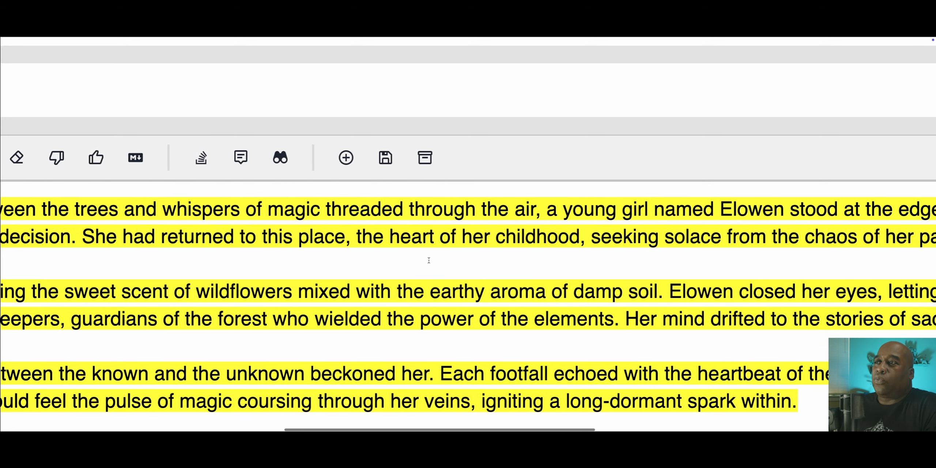
scroll(428, 260, right, 3)
scroll(428, 260, down, 4)
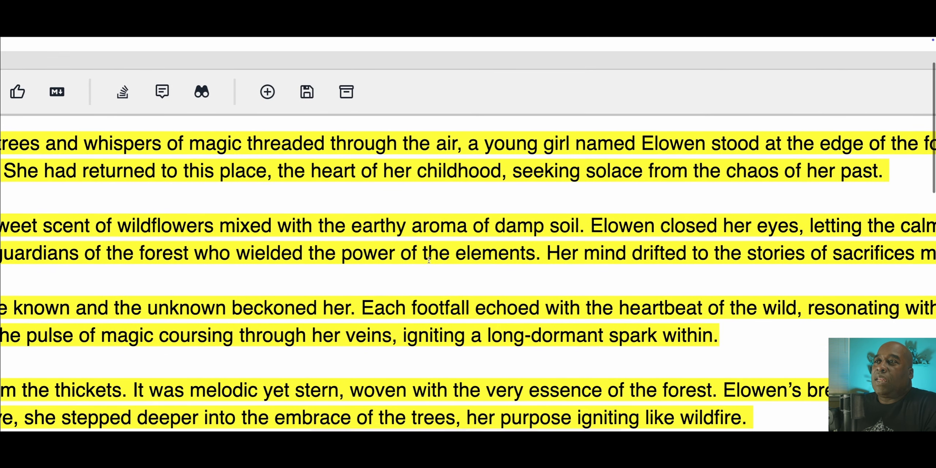
scroll(428, 261, right, 6)
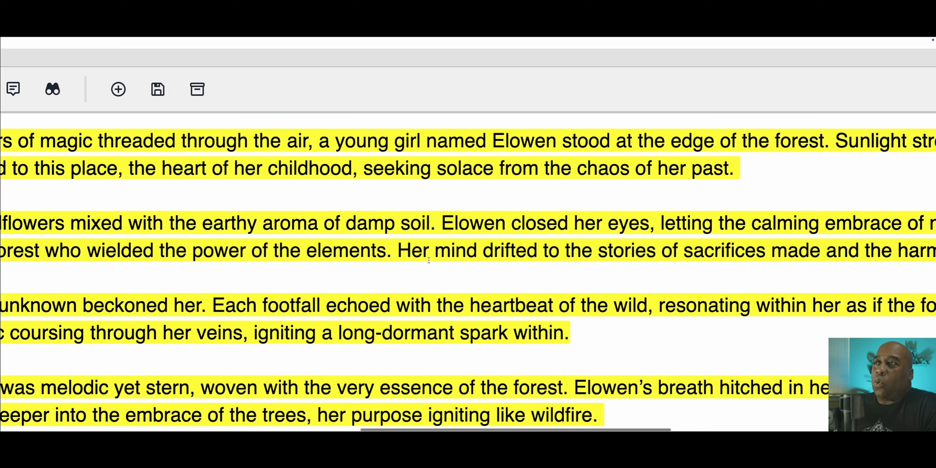
scroll(428, 260, right, 1)
scroll(428, 260, down, 1)
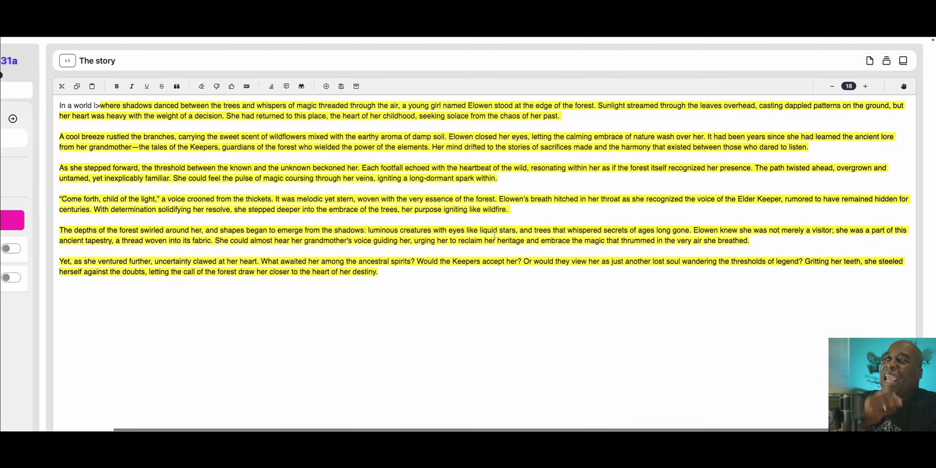
click(231, 87)
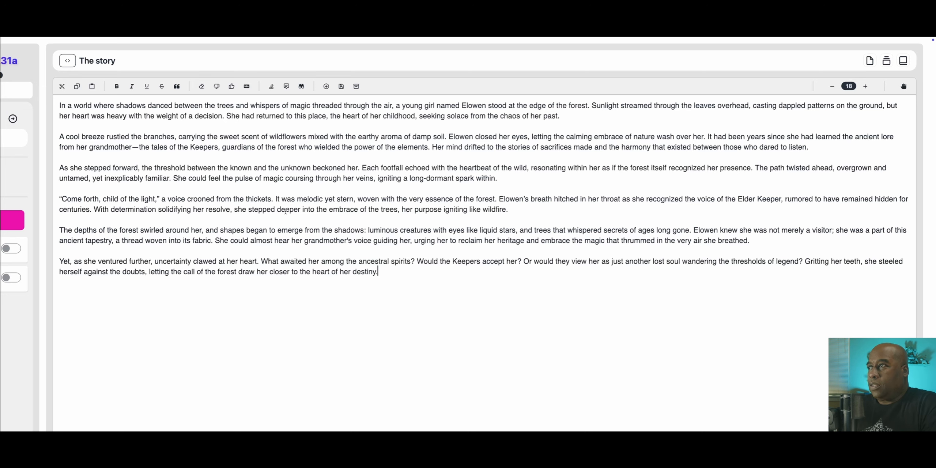
Step: Show the project's document list and switch on The story as context for the AI
scroll(286, 211, left, 5)
click(25, 90)
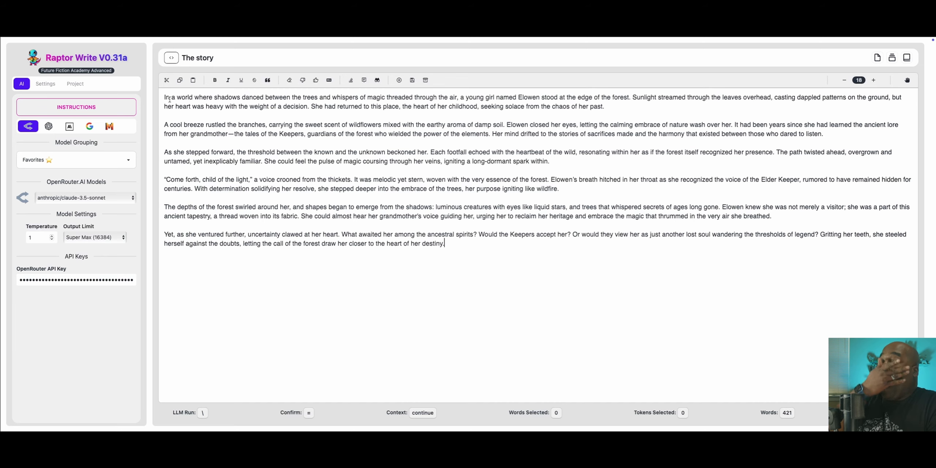
click(76, 84)
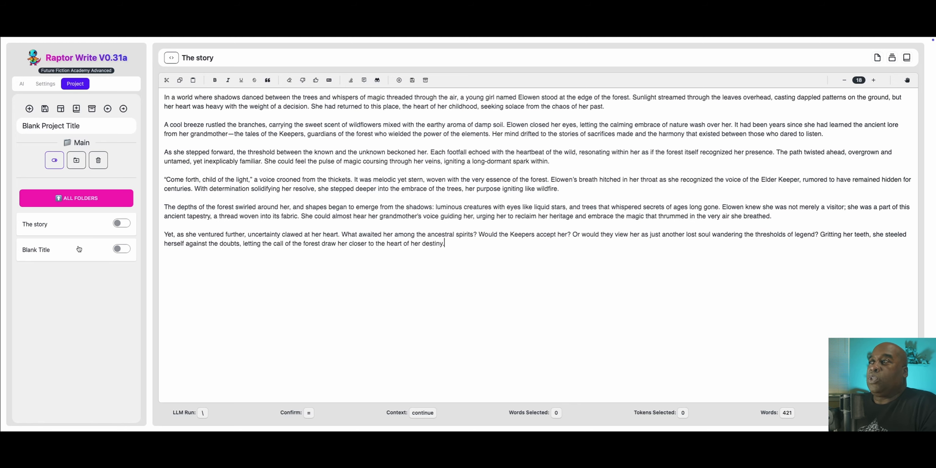
click(121, 223)
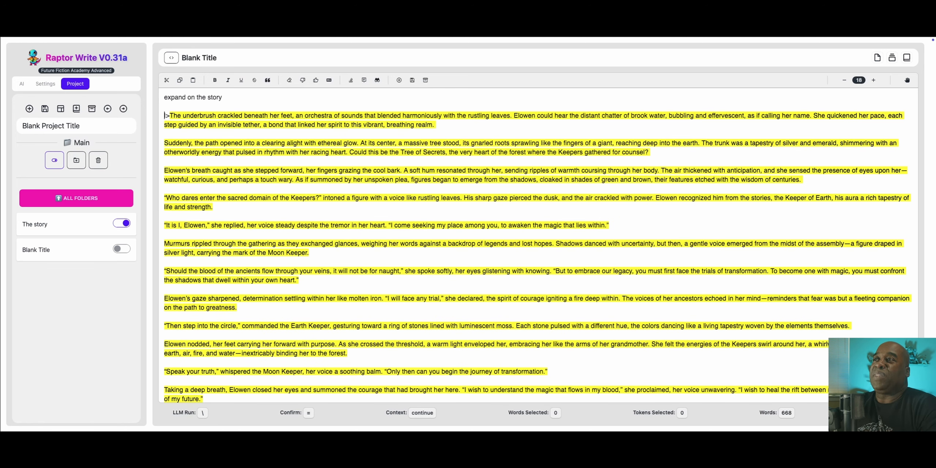
Step: Accept the highlighted AI text written below "expand on the story" in the Blank Title document
scroll(235, 102, down, 1)
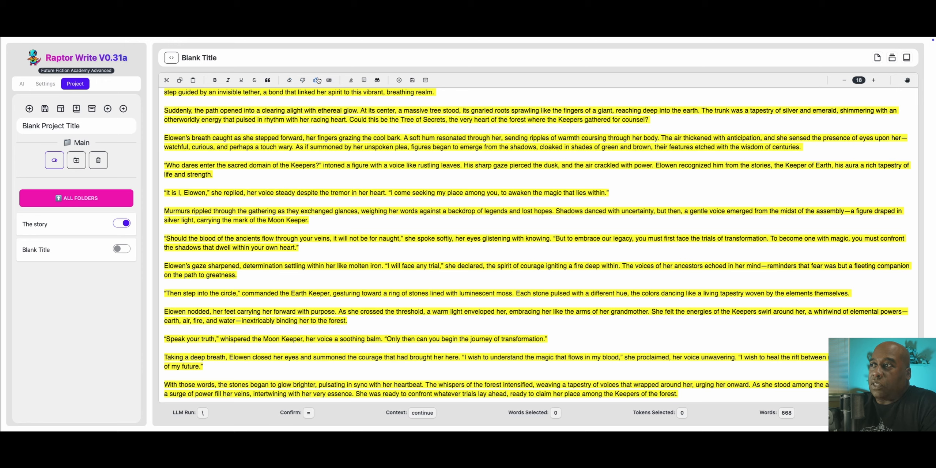
click(317, 80)
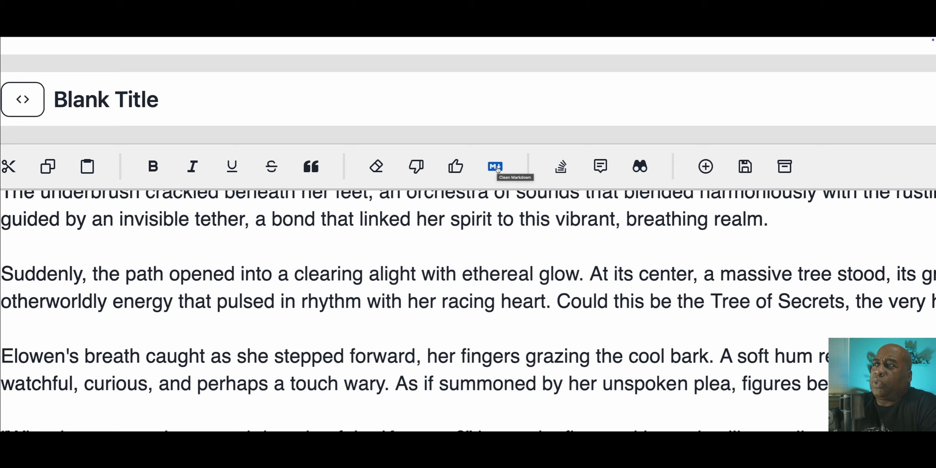
scroll(498, 169, right, 1)
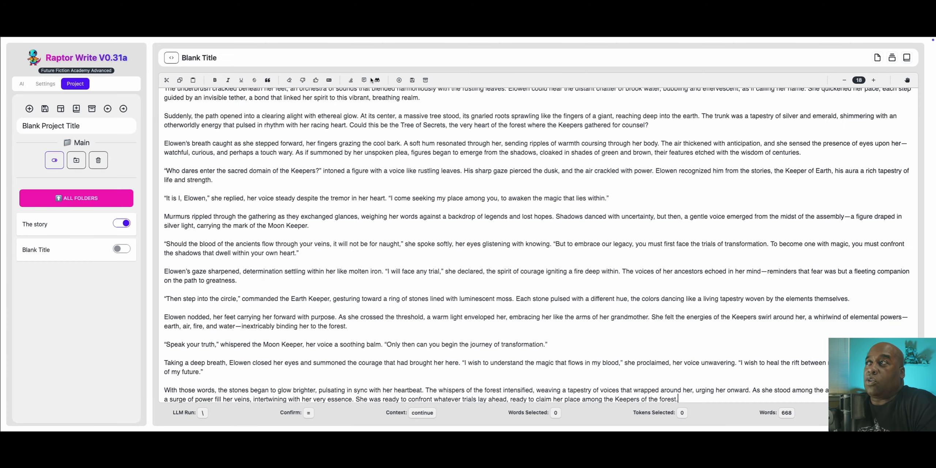
Step: Review the last prompt sent to the AI from its instructions to its end, and close it
click(596, 167)
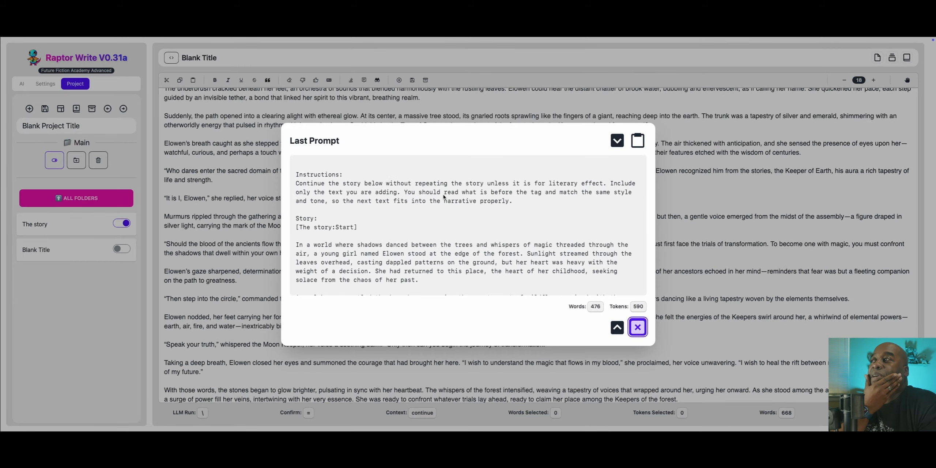
scroll(444, 197, down, 15)
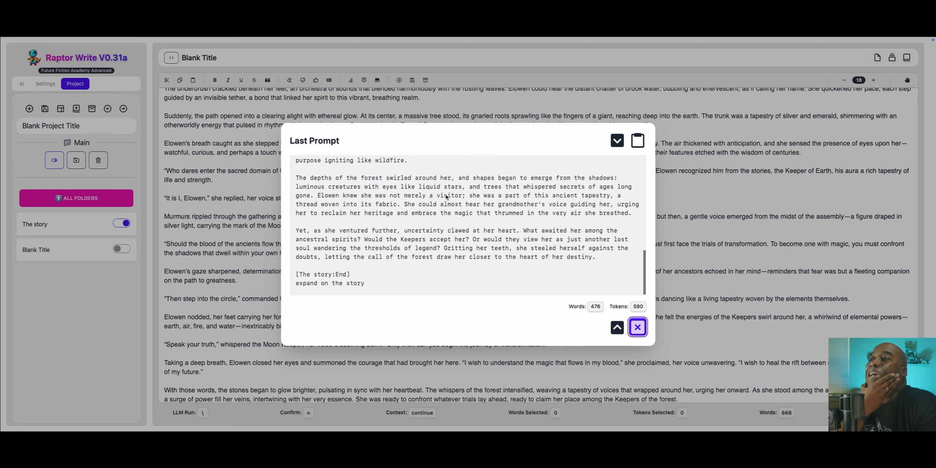
scroll(446, 195, up, 15)
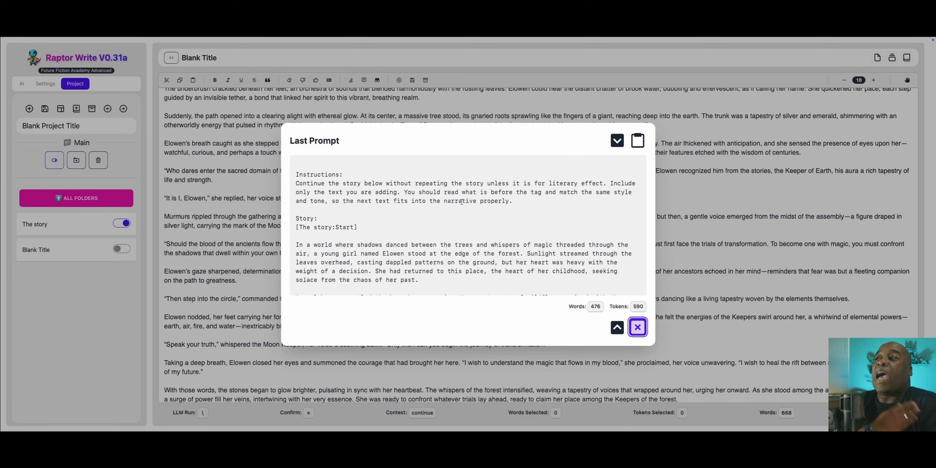
scroll(459, 213, down, 15)
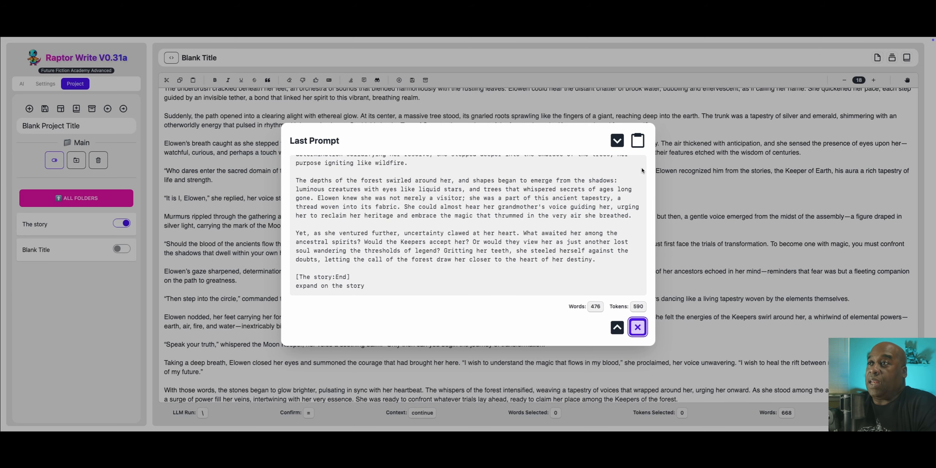
click(638, 328)
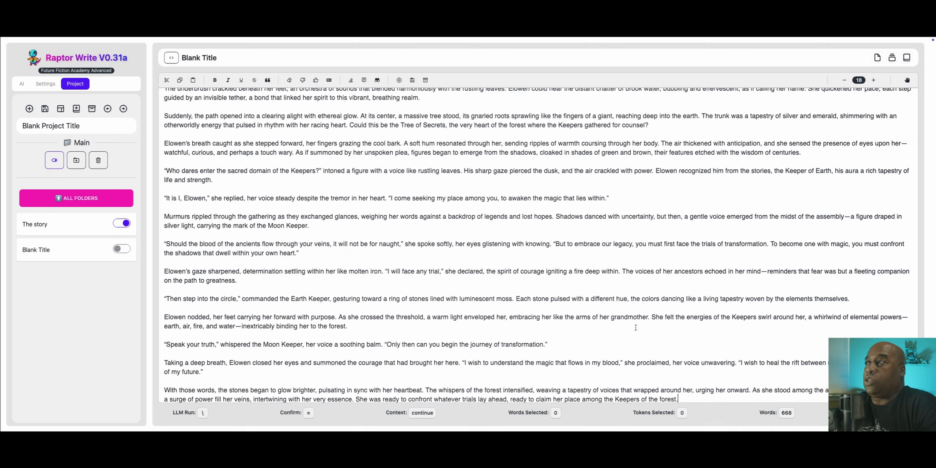
Step: Preview the next prompt for the AI, checking its instructions and included story text, and close it
click(378, 81)
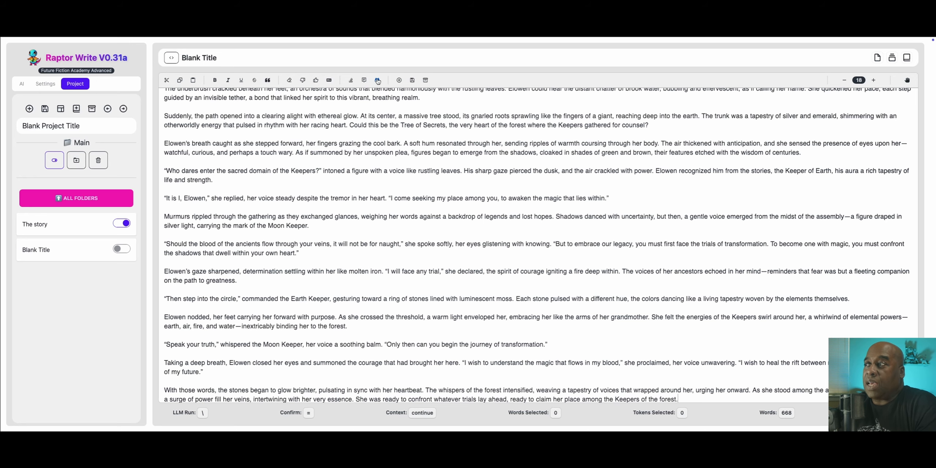
scroll(482, 241, up, 15)
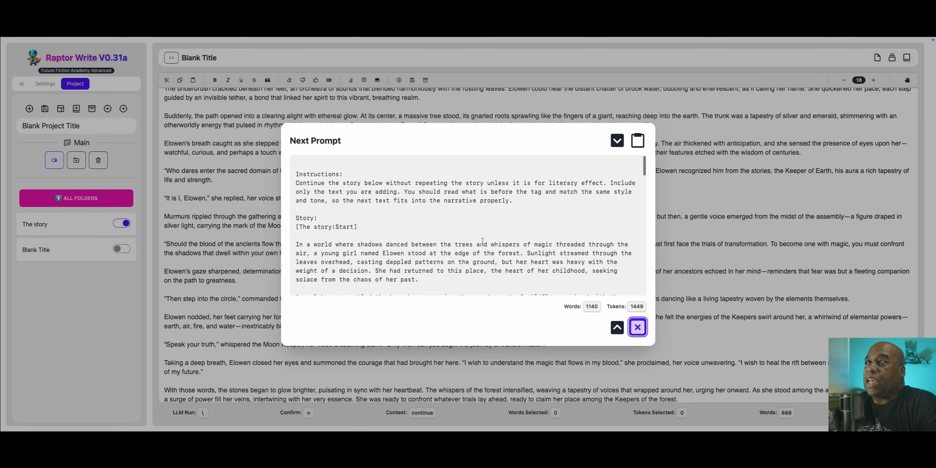
scroll(482, 241, down, 10)
scroll(483, 241, down, 7)
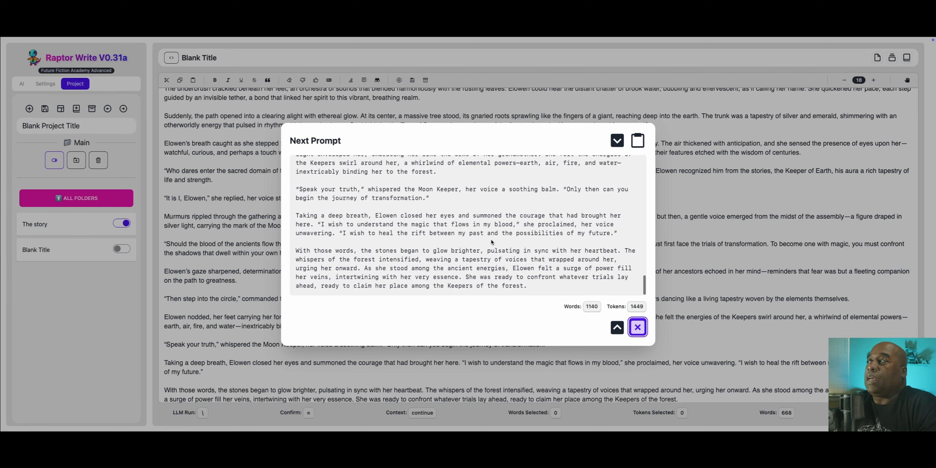
scroll(476, 242, up, 4)
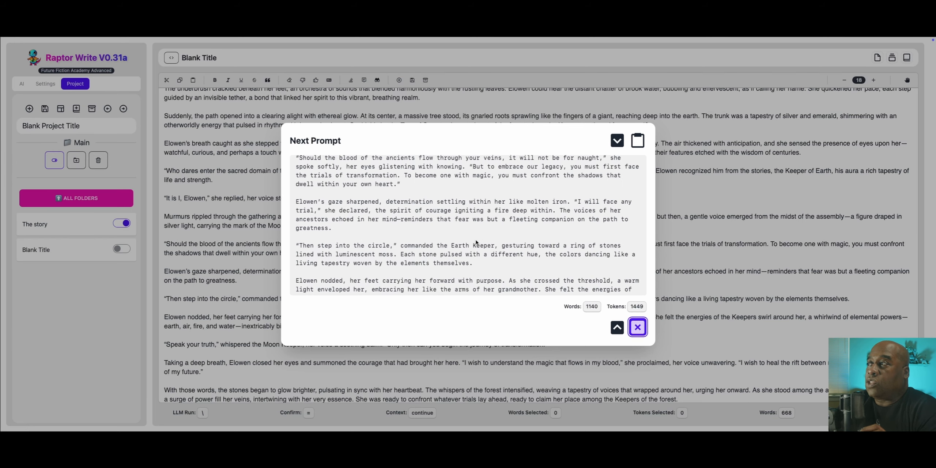
scroll(476, 242, up, 5)
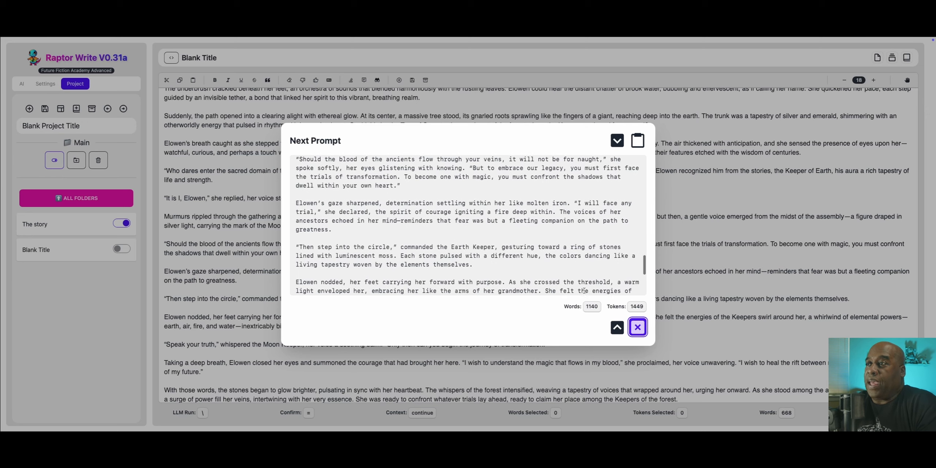
scroll(492, 242, up, 2)
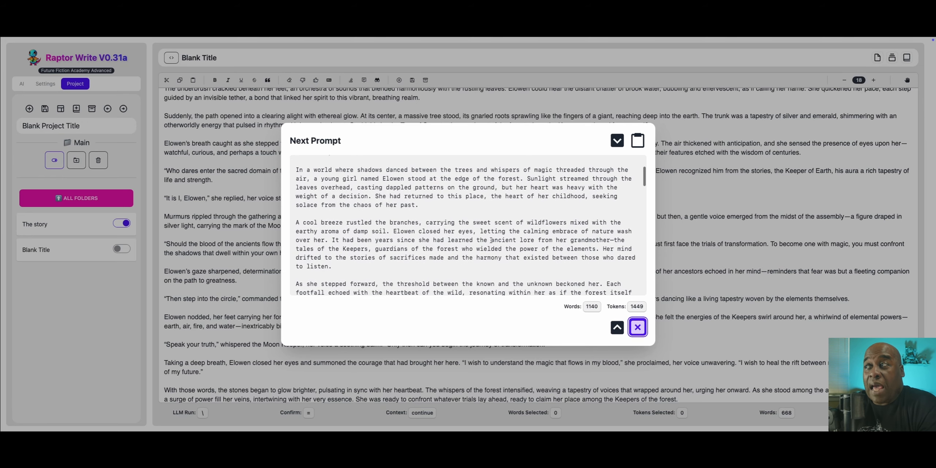
click(637, 326)
Step: Switch on the Blank Title document as additional context and create a new blank document in the project
scroll(476, 180, down, 2)
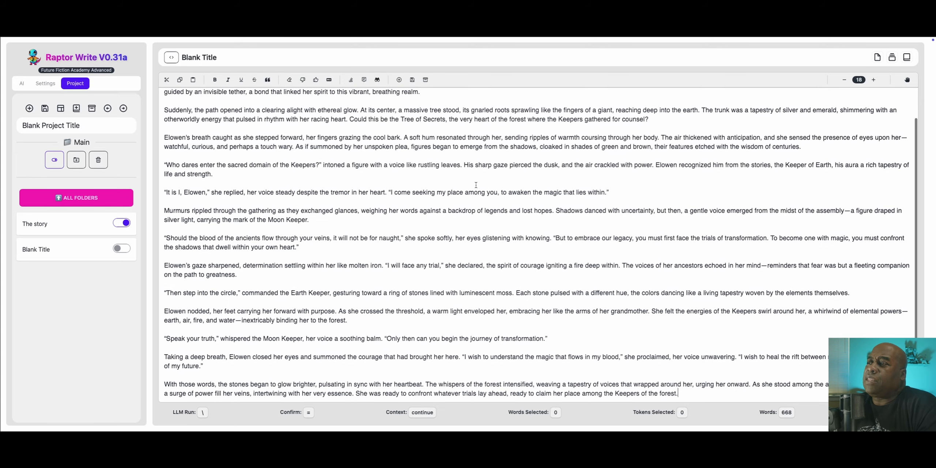
click(125, 250)
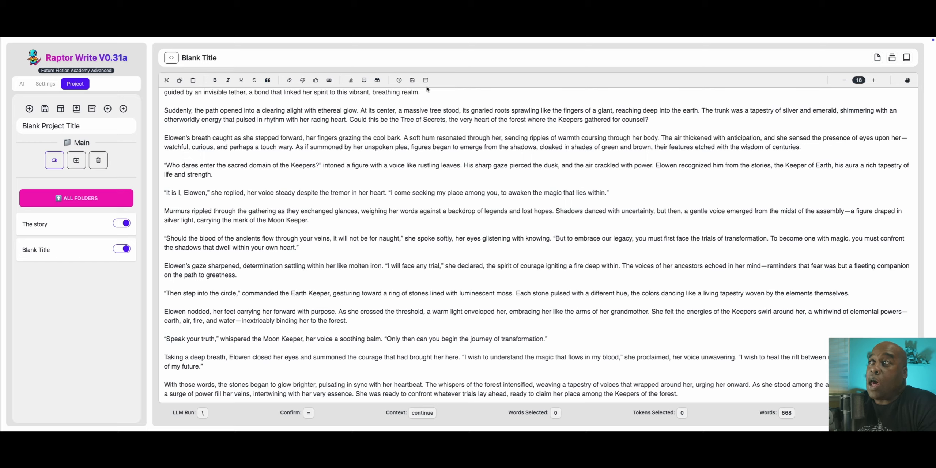
click(399, 80)
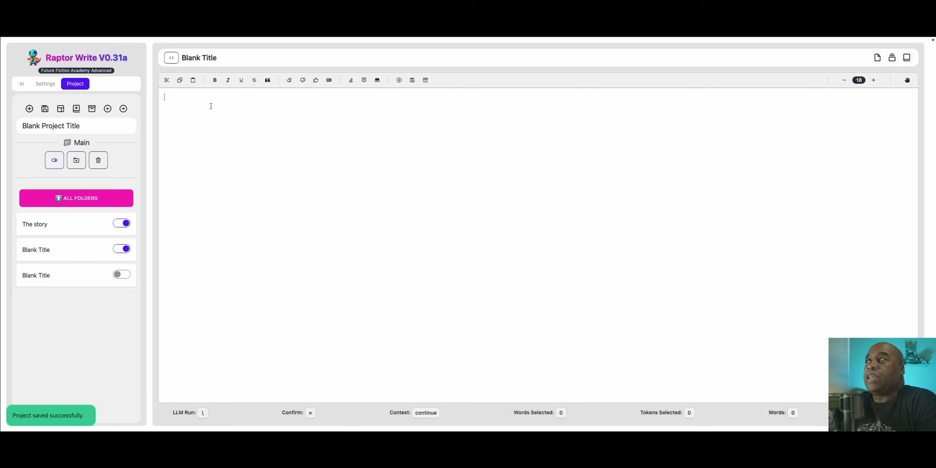
Step: Write the prompt "tell me about this universe" in the new document
text(tell me about thhi)
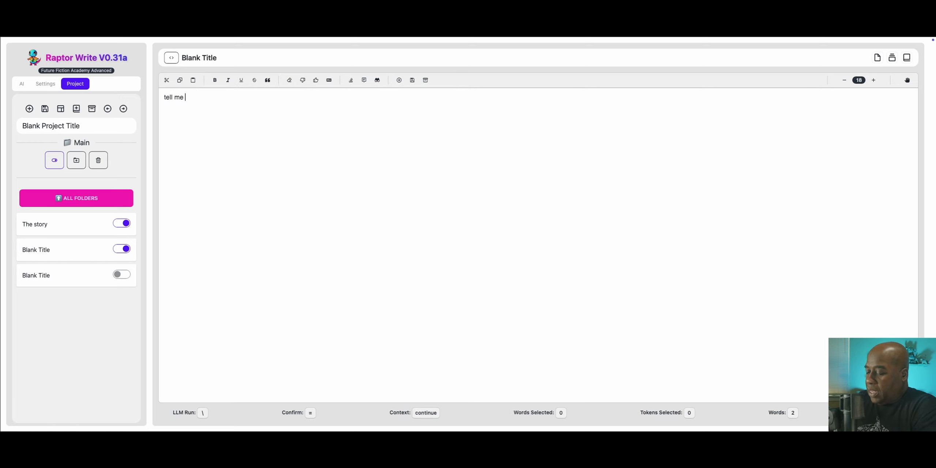
key(BackSpace)
key(BackSpace)
text(is un)
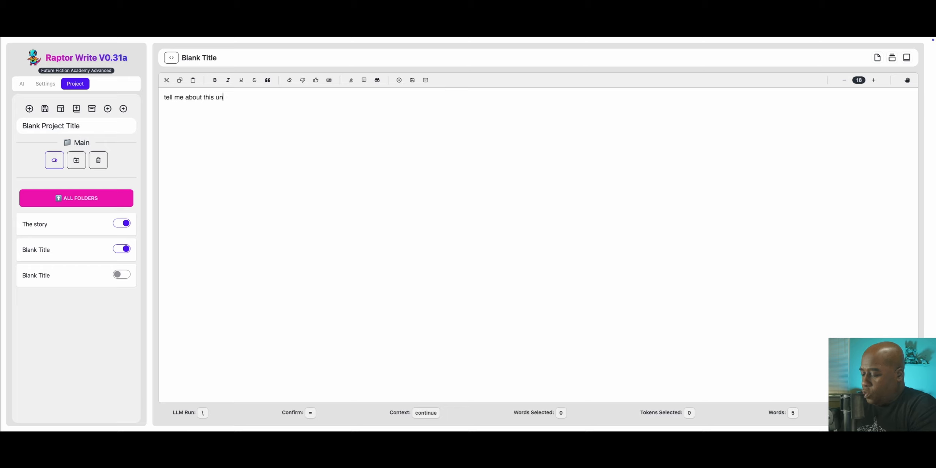
text(iverse)
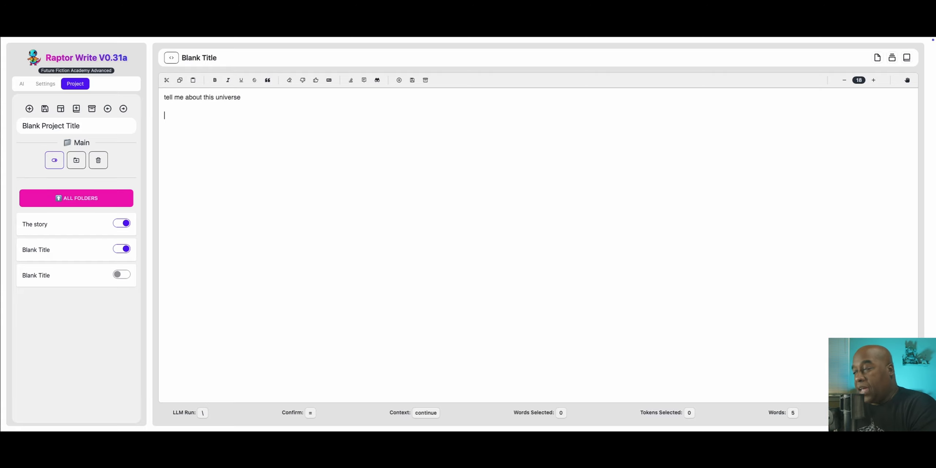
Step: Generate an AI answer to the prompt about this universe and accept the suggested text into the document
key(backslash)
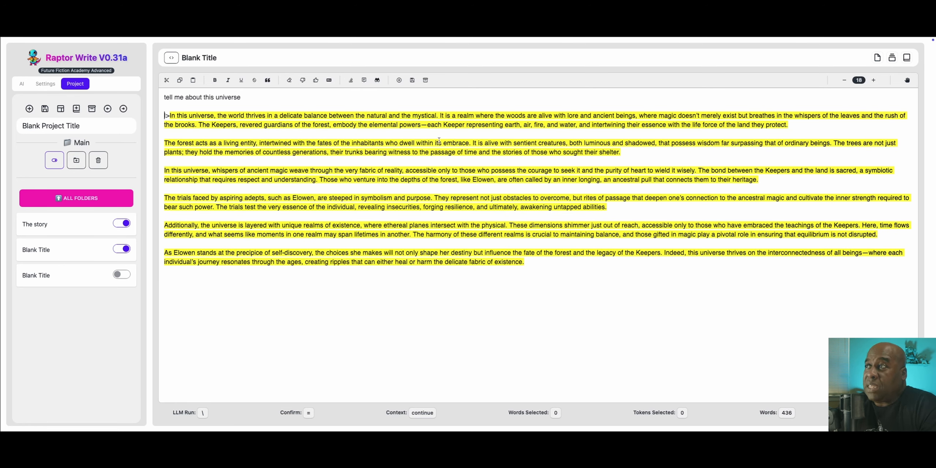
key(=)
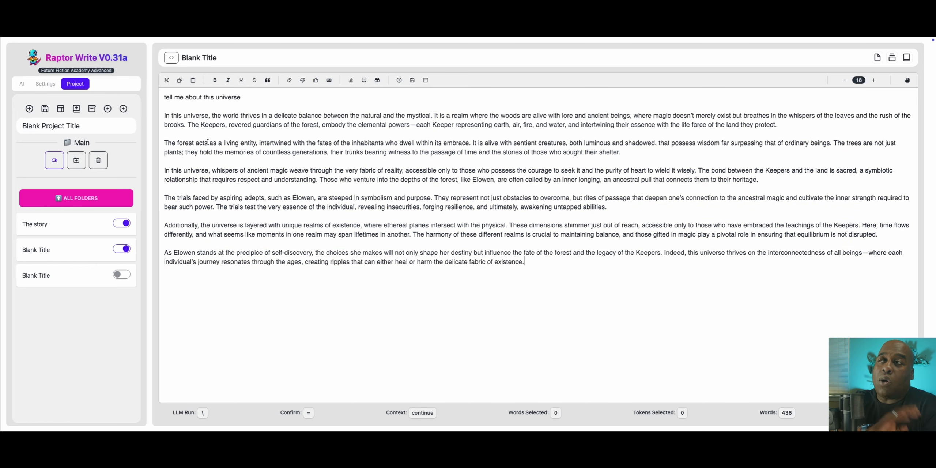
Step: Hide the project sidebar to give the editor the full width, and show the sidebar again
click(171, 57)
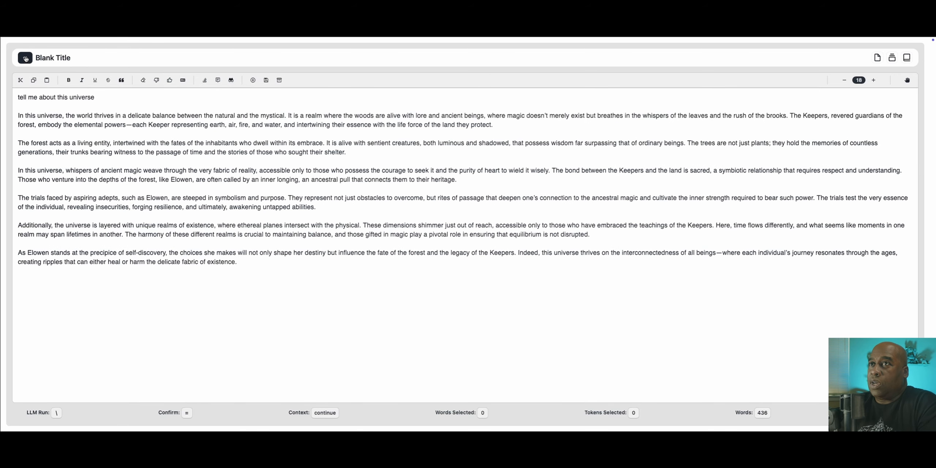
click(25, 58)
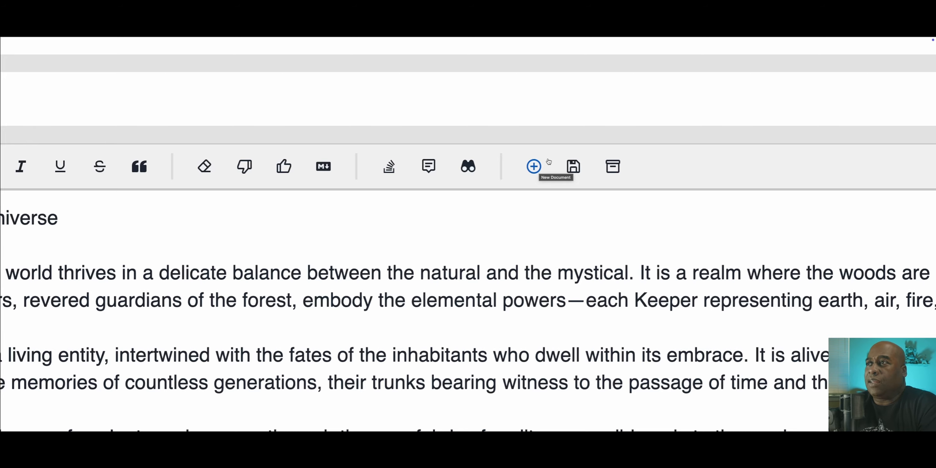
scroll(572, 167, down, 1)
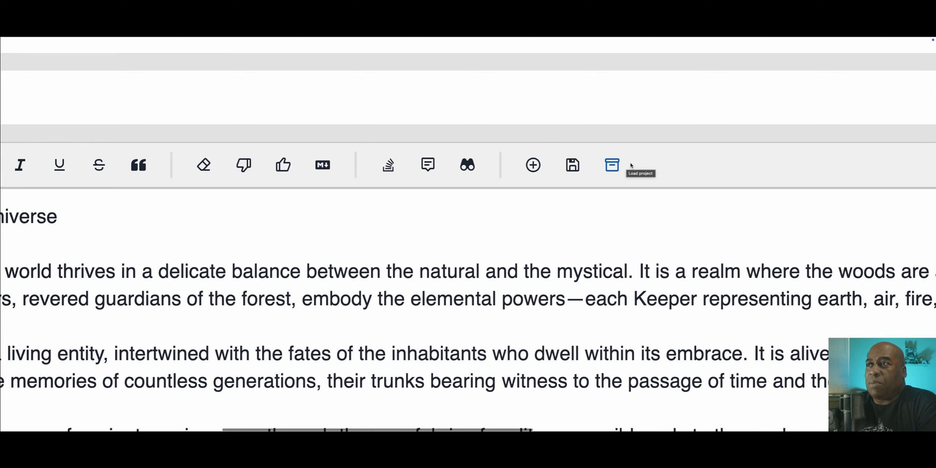
scroll(614, 167, down, 1)
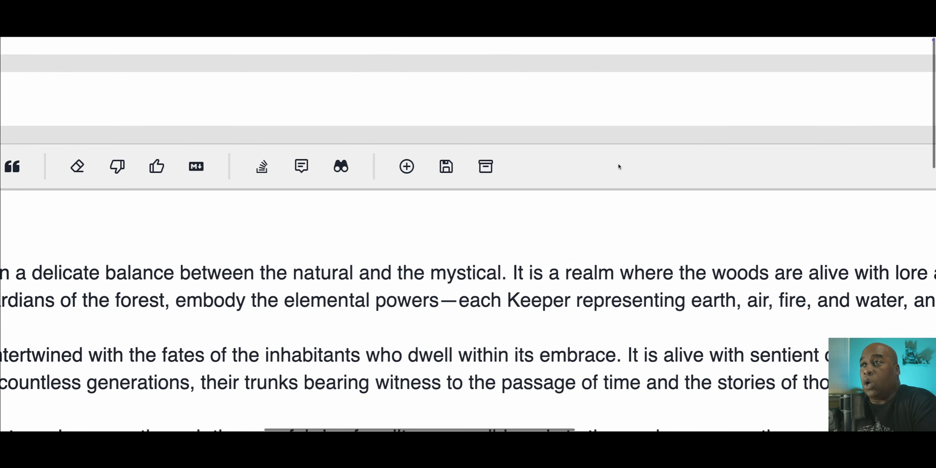